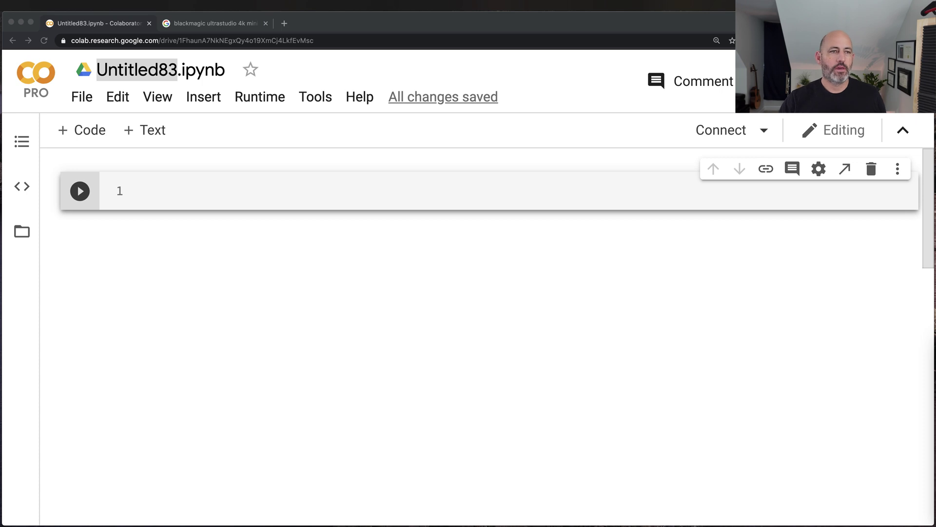
# Rename the Untitled83 notebook to 'hello'
pyautogui.click(160, 71)
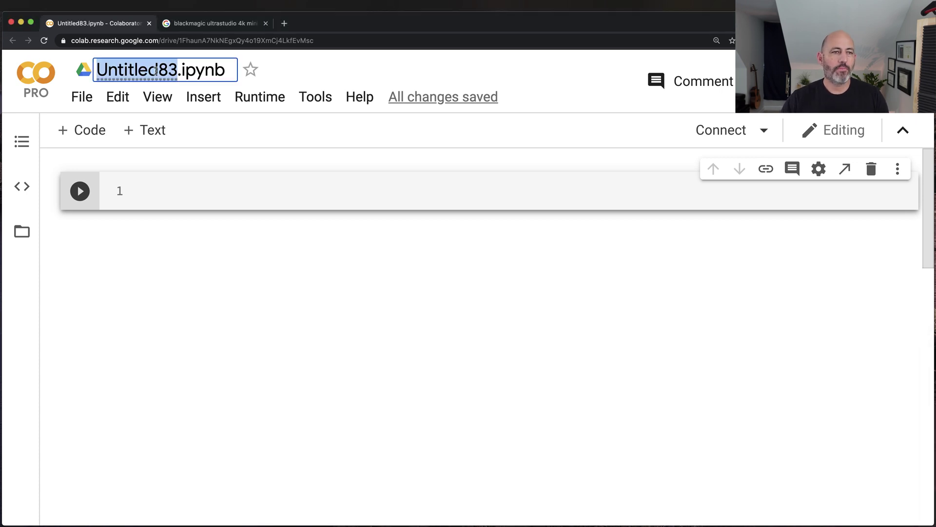
pyautogui.write('hello')
pyautogui.press('Return')
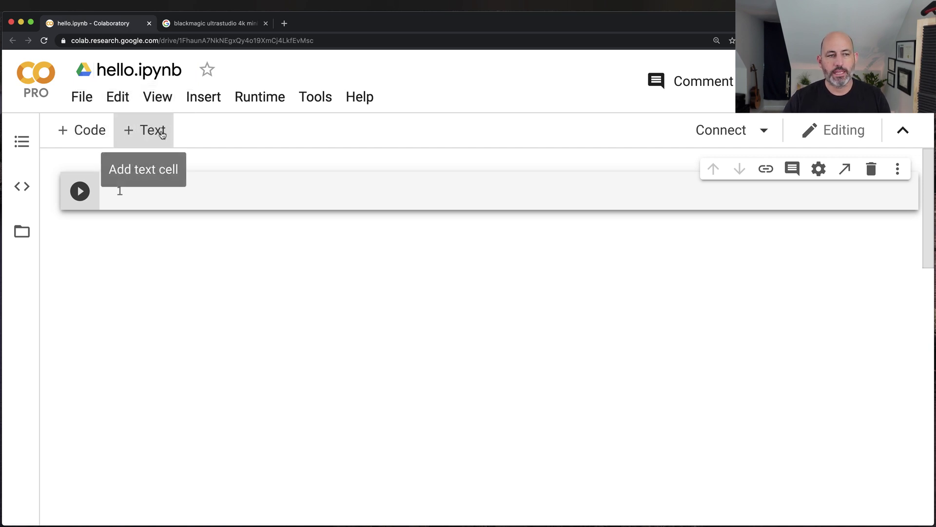
# Add a '## This is for Hello' heading above the code and run def hello(): return 'hello'
pyautogui.click(163, 134)
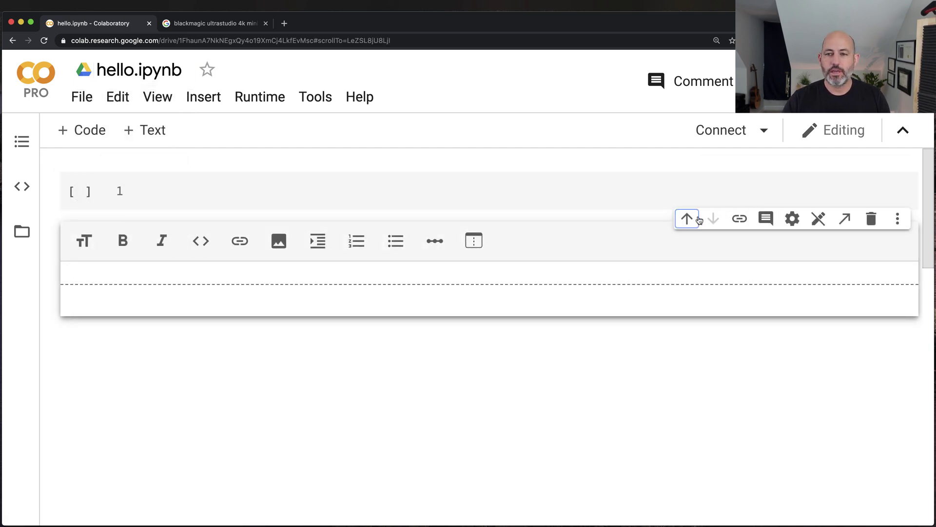
pyautogui.click(691, 219)
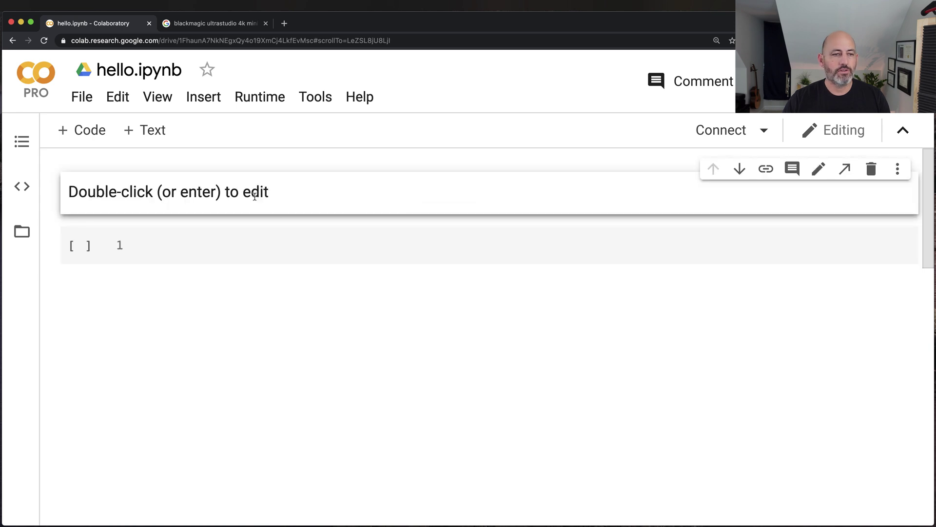
pyautogui.doubleClick(254, 194)
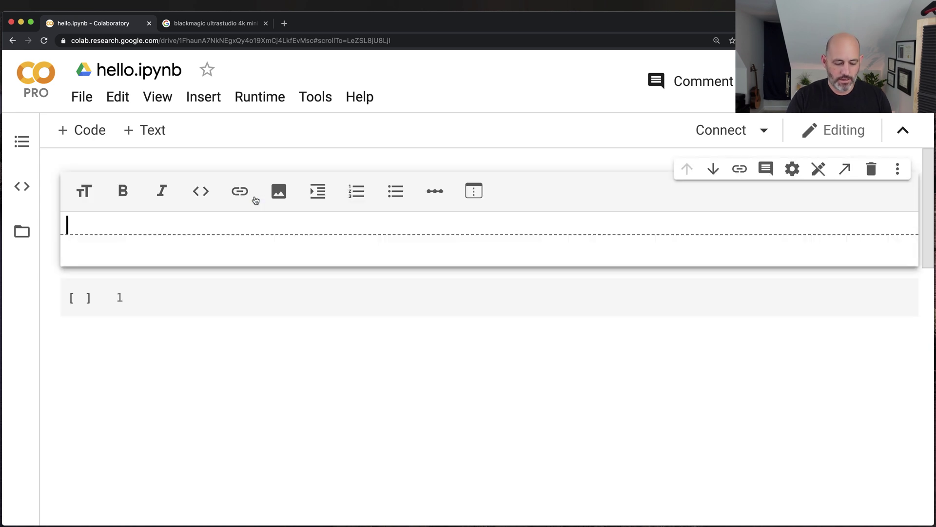
pyautogui.write('##')
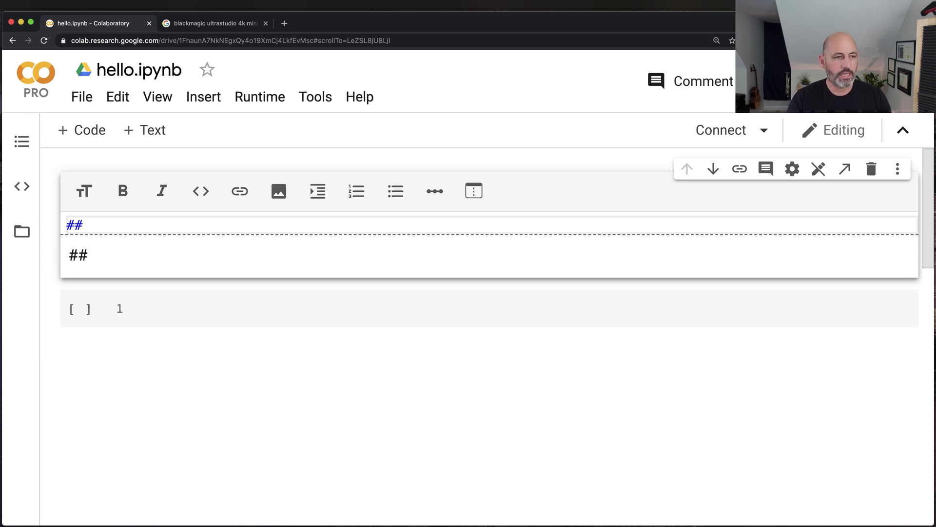
pyautogui.write(' This is for Hl')
pyautogui.press('BackSpace')
pyautogui.write('ello')
pyautogui.hotkey('shift', 'Return')
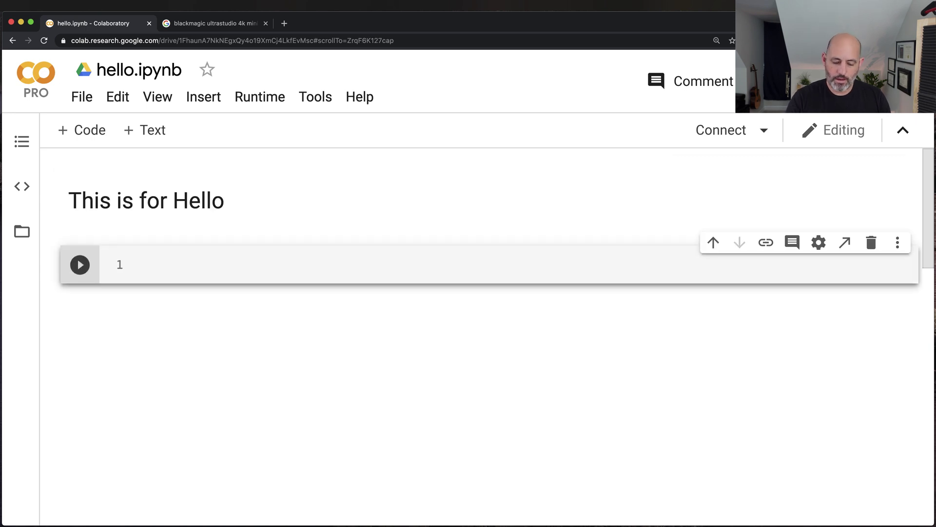
pyautogui.write('def hello():')
pyautogui.press('Return')
pyautogui.write('return "hello"')
pyautogui.hotkey('alt', 'Return')
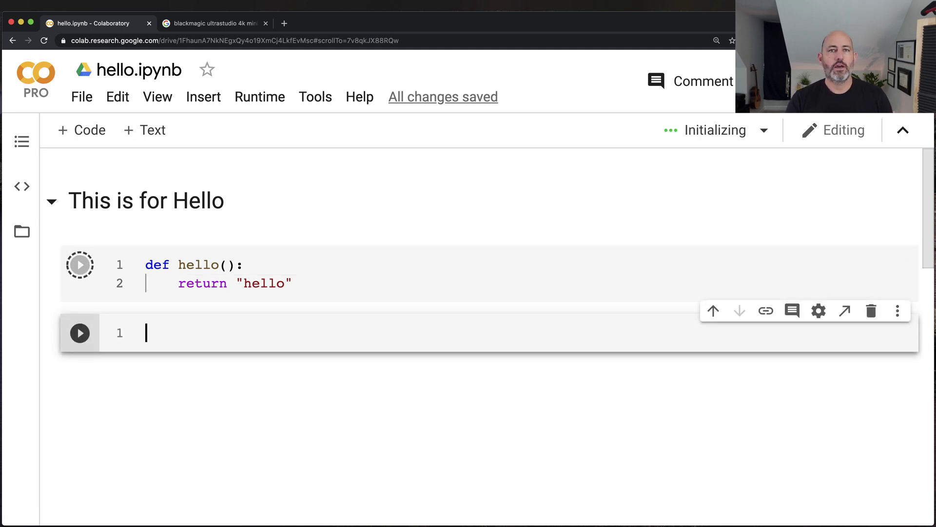
pyautogui.write('he')
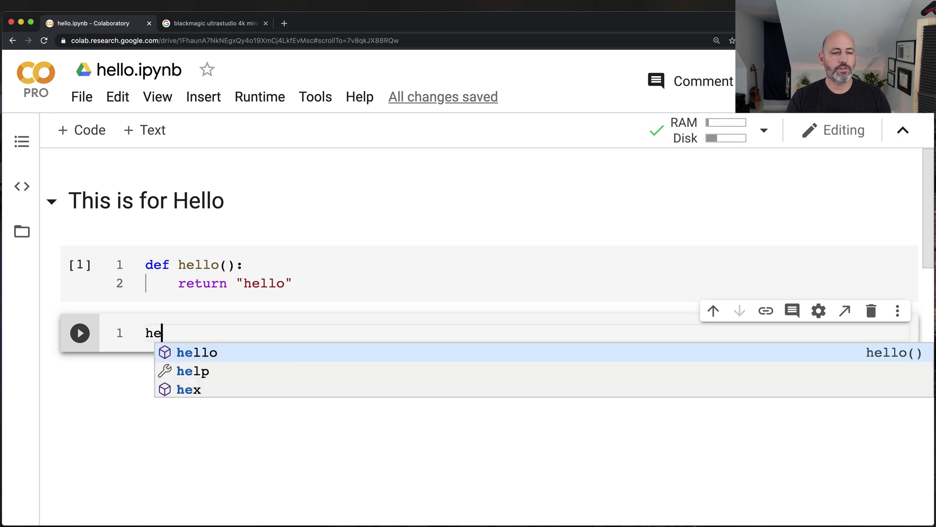
pyautogui.write('llo()')
# Run hello() to print 'hello', then collapse the This is for Hello section
pyautogui.hotkey('shift', 'Return')
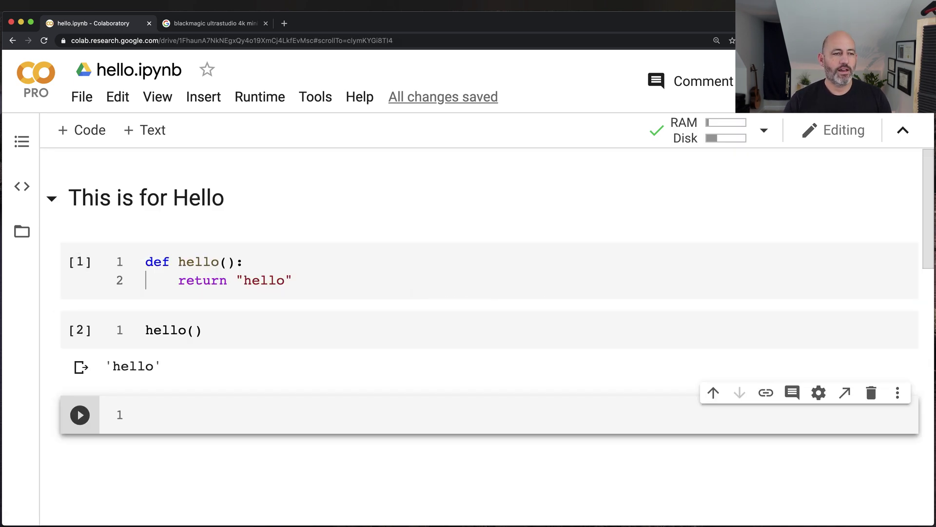
pyautogui.click(52, 199)
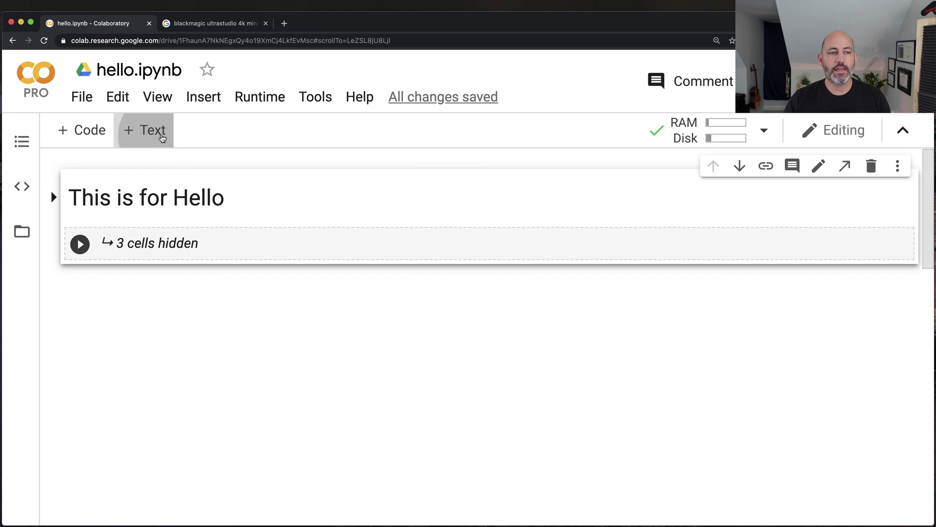
# Add a '### More Stuff' heading, define add(x,y) returning x+y, and run add(1,2) giving 3
pyautogui.click(152, 131)
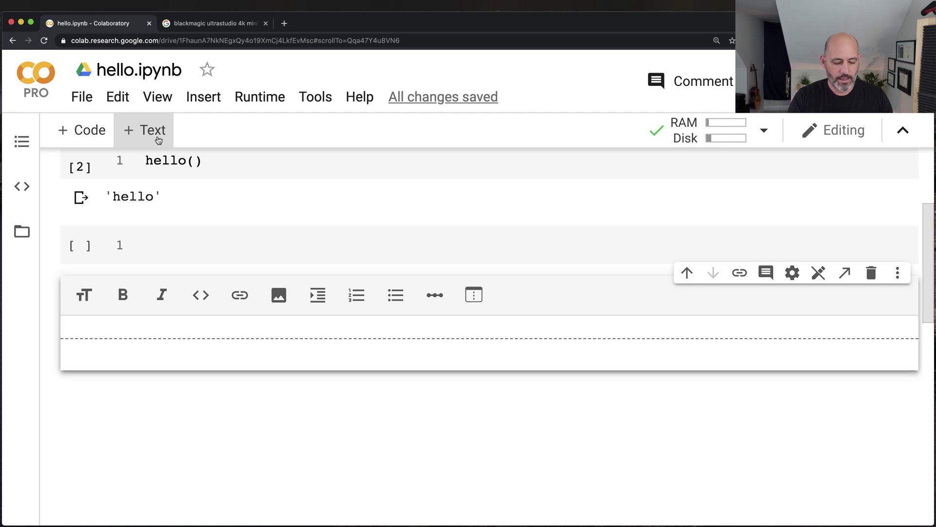
pyautogui.write('### More Stuff')
pyautogui.hotkey('shift', 'Return')
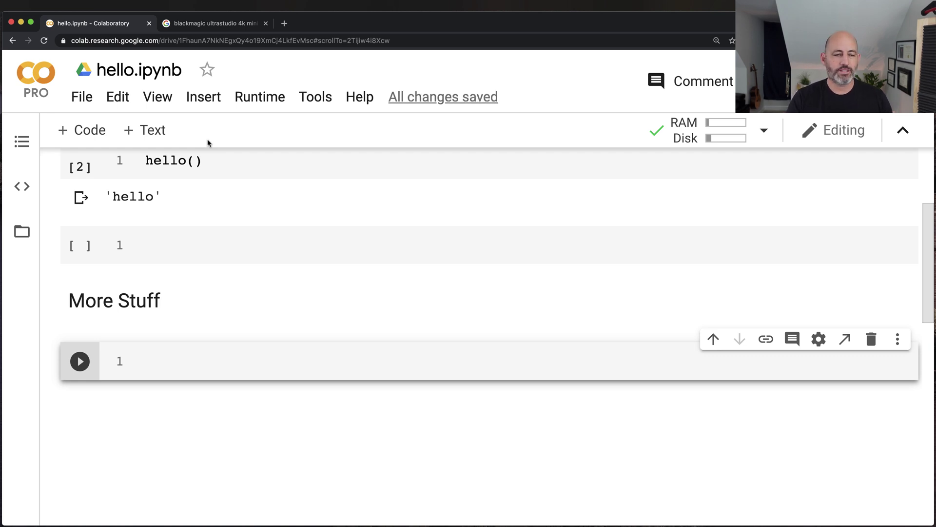
pyautogui.write('def add(x,y):')
pyautogui.press('Return')
pyautogui.write('return x+')
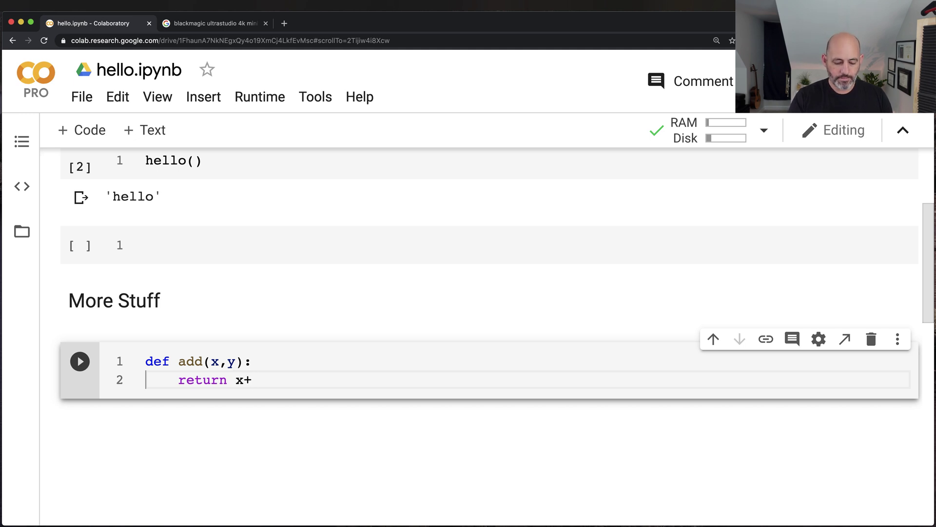
pyautogui.write('y')
pyautogui.hotkey('shift', 'Return')
pyautogui.write('add(,')
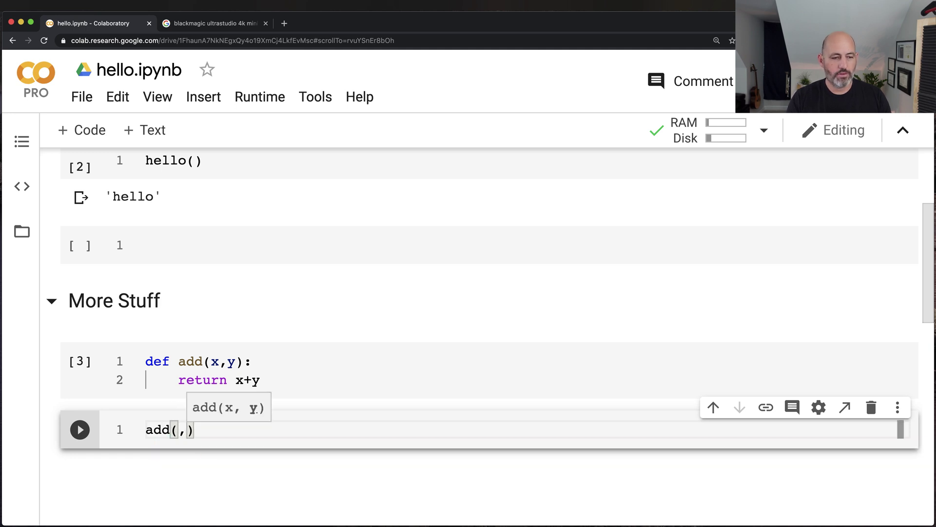
pyautogui.write('1')
pyautogui.press('Right')
pyautogui.write('2')
pyautogui.hotkey('shift', 'Return')
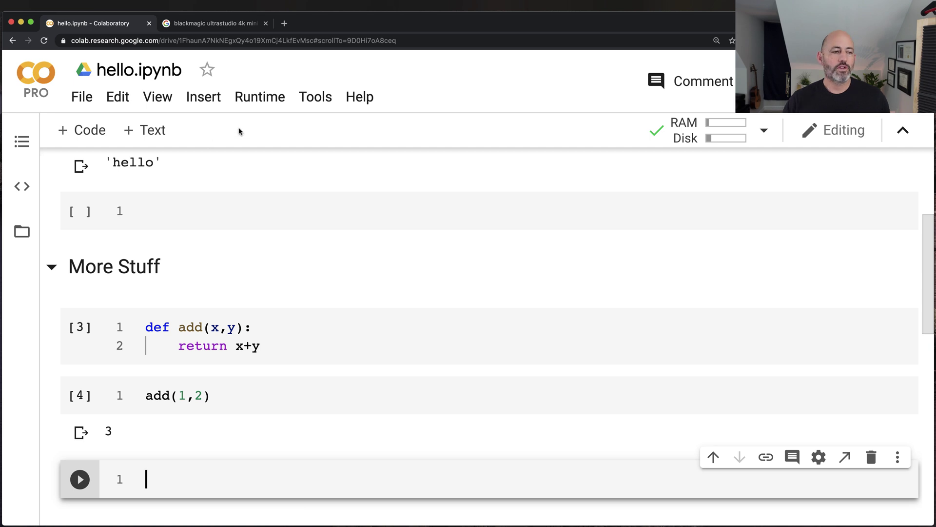
# Collapse More Stuff, then collapse and re-expand the This is for Hello section
pyautogui.click(51, 269)
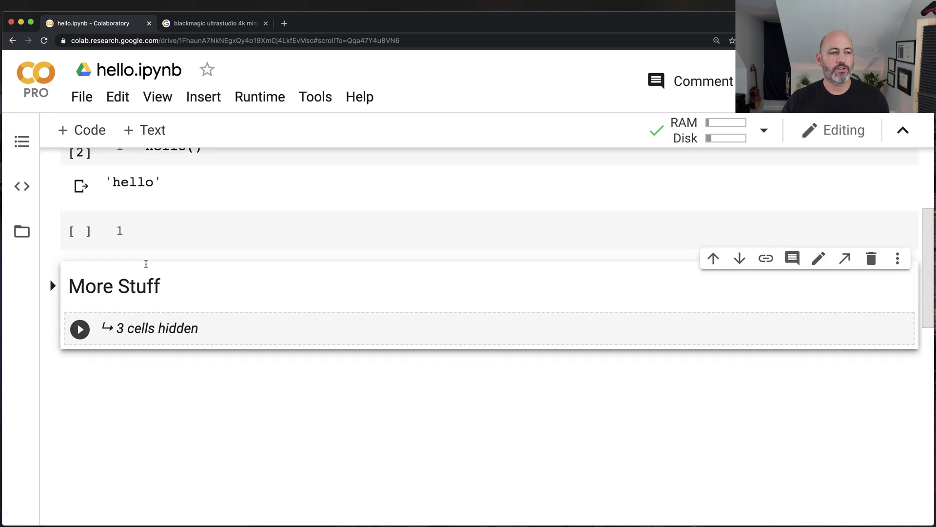
pyautogui.scroll(3, 51, 234)
pyautogui.click(51, 203)
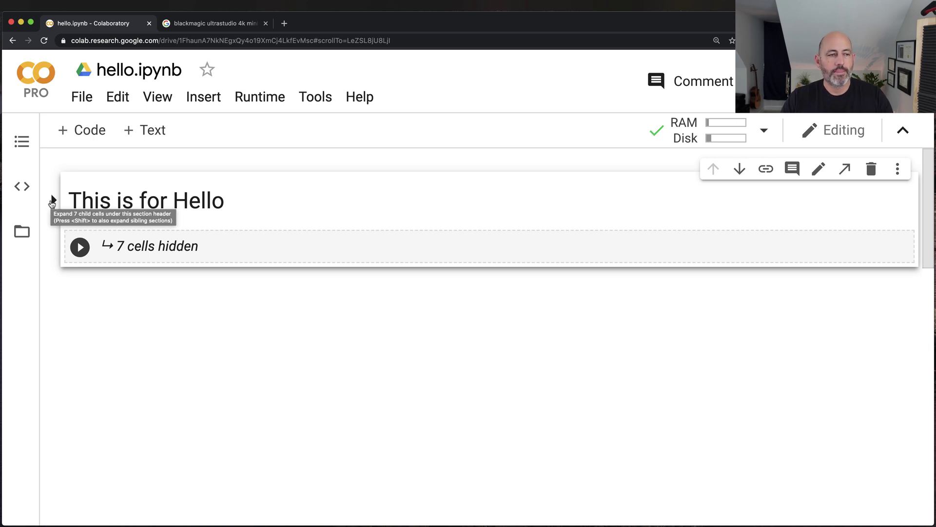
pyautogui.click(52, 200)
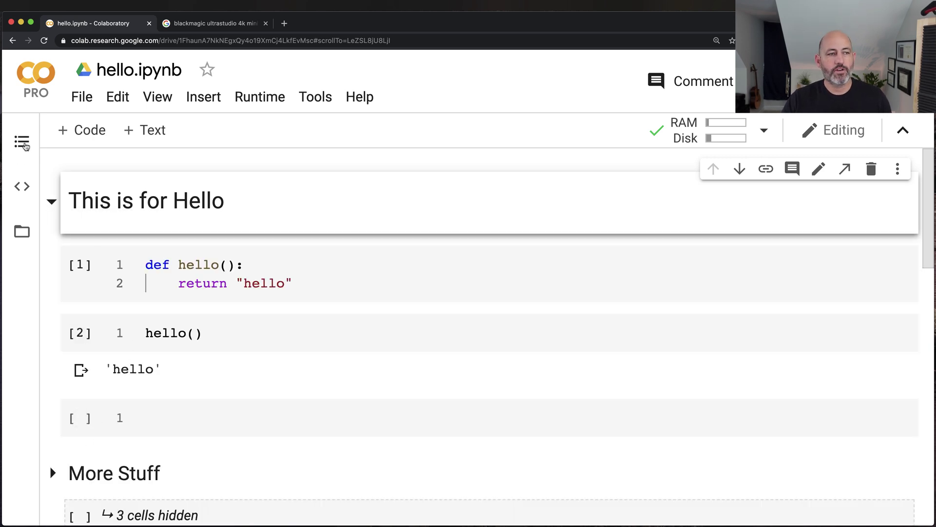
# Insert a New Section heading from the table of contents, then close the panel
pyautogui.click(31, 145)
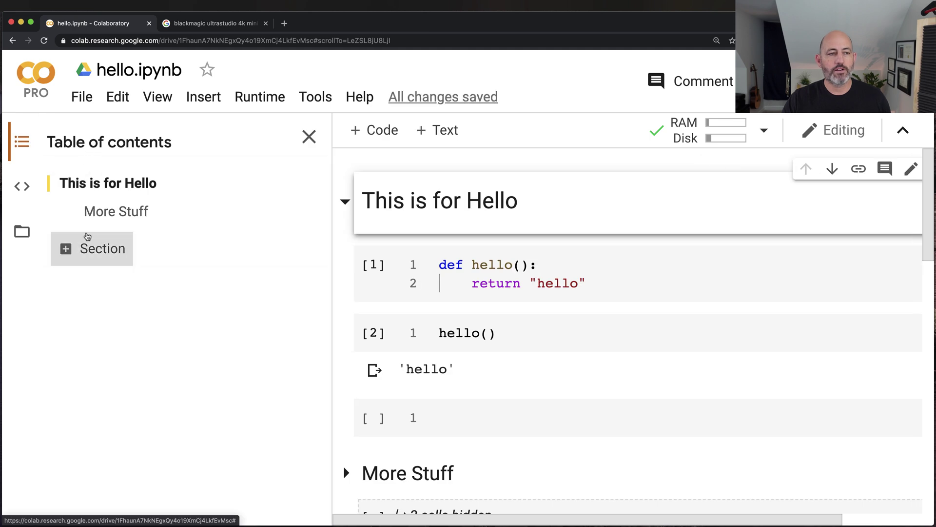
pyautogui.click(64, 248)
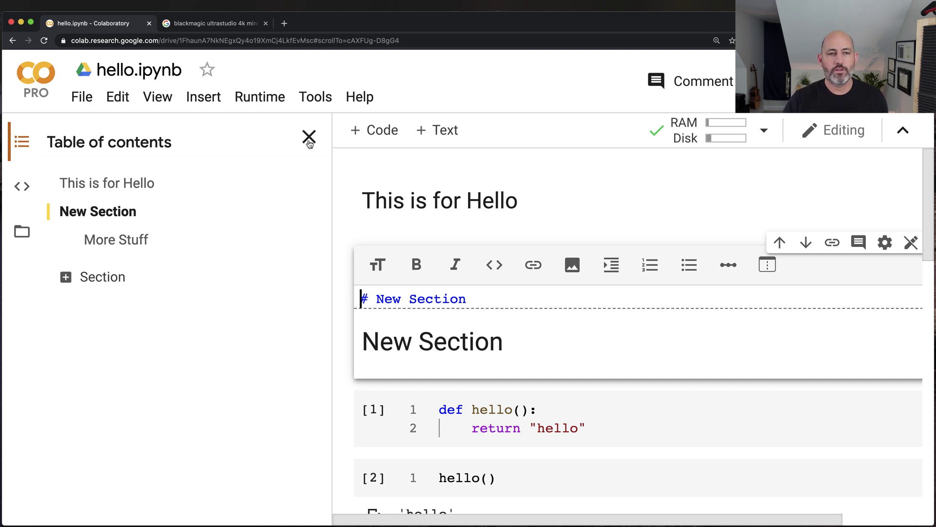
pyautogui.click(309, 137)
pyautogui.click(792, 242)
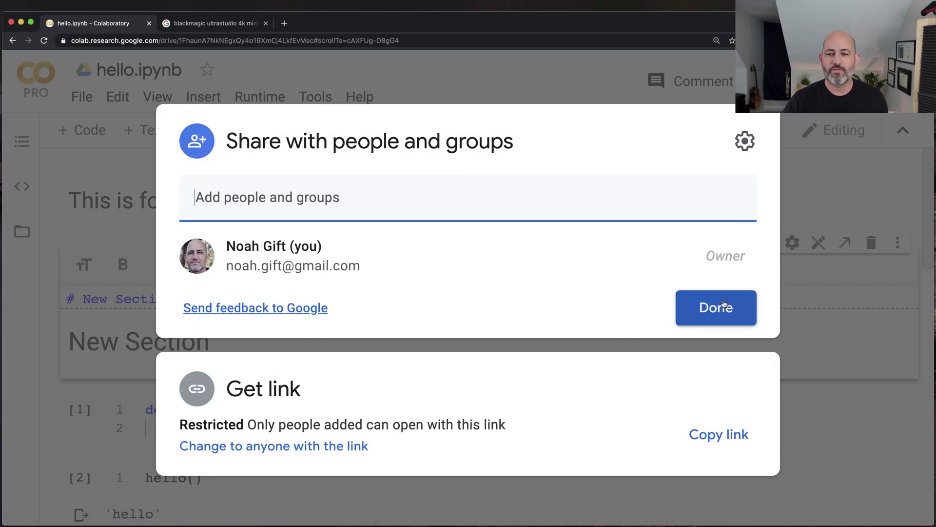
pyautogui.click(724, 301)
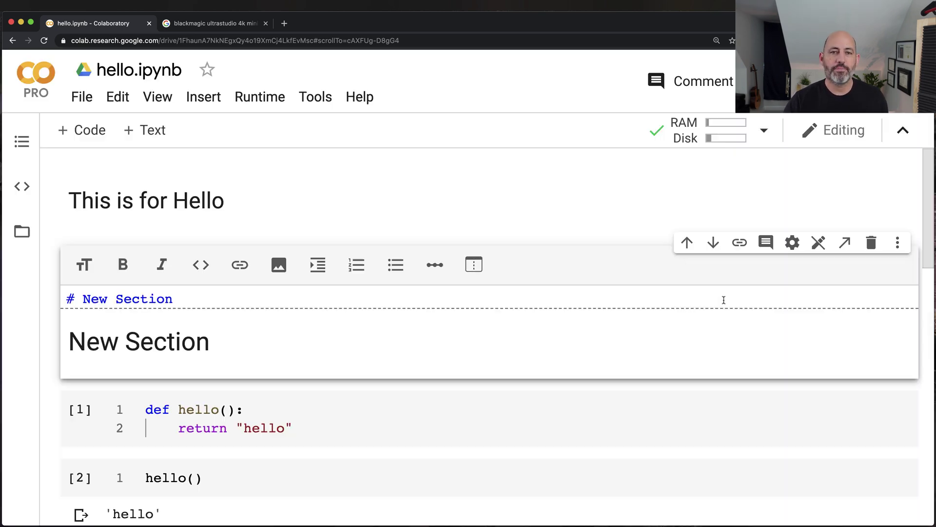